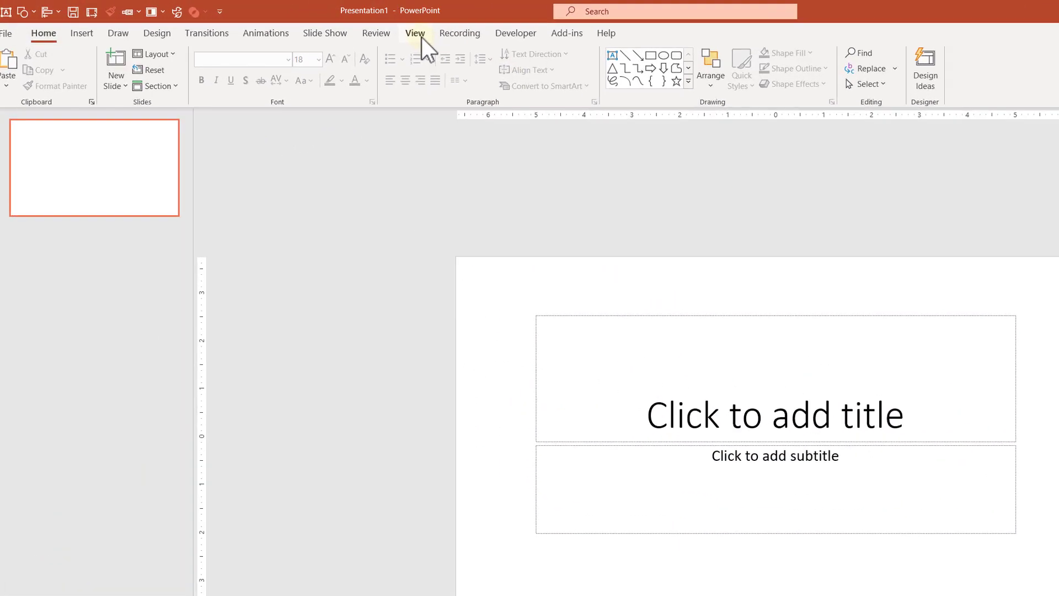
Step: Switch to Slide Master view from the View tab, showing the master and its layouts
left_click(332, 26)
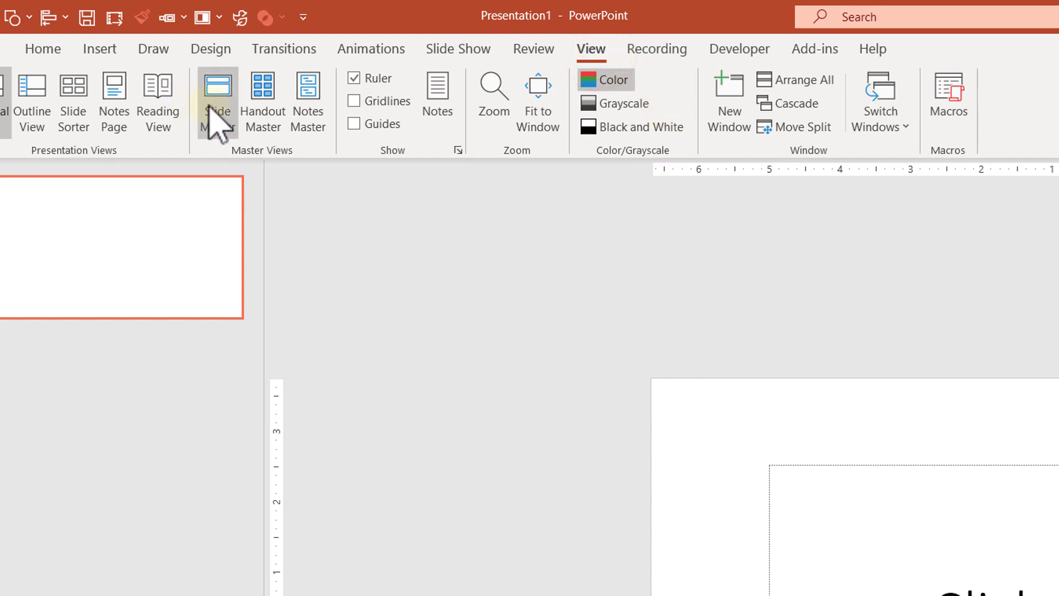
left_click(217, 116)
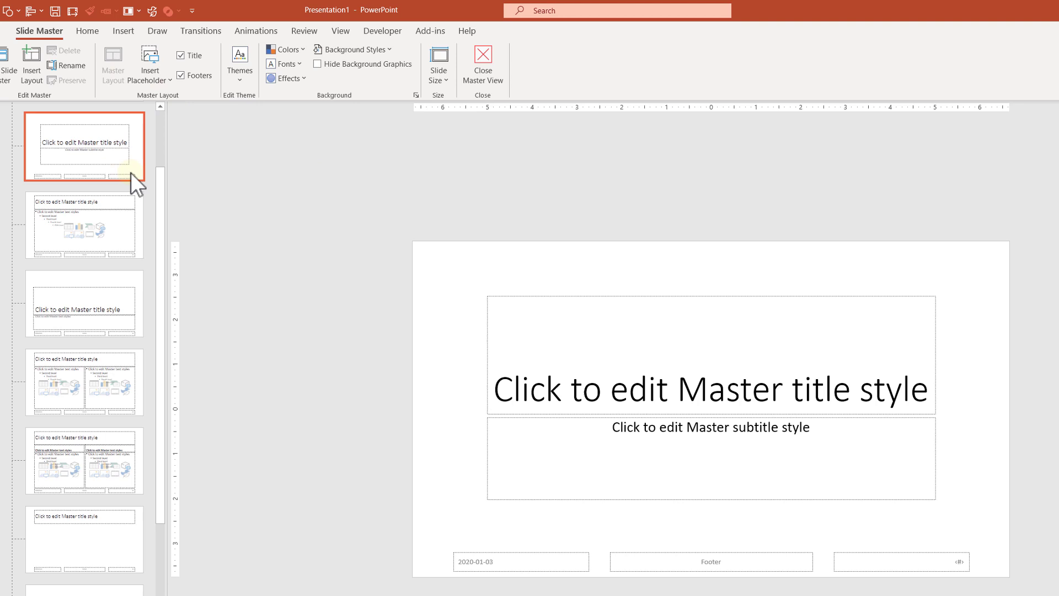
scroll(132, 176, "up", 2)
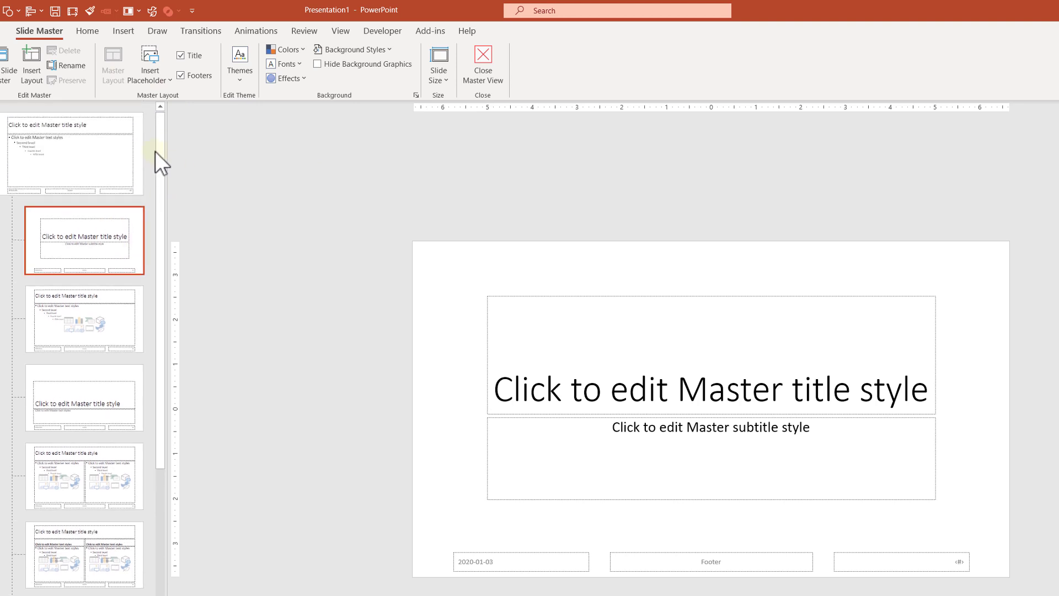
Step: Insert a new custom layout into the slide master and rename it 'Pic9'
right_click(86, 279)
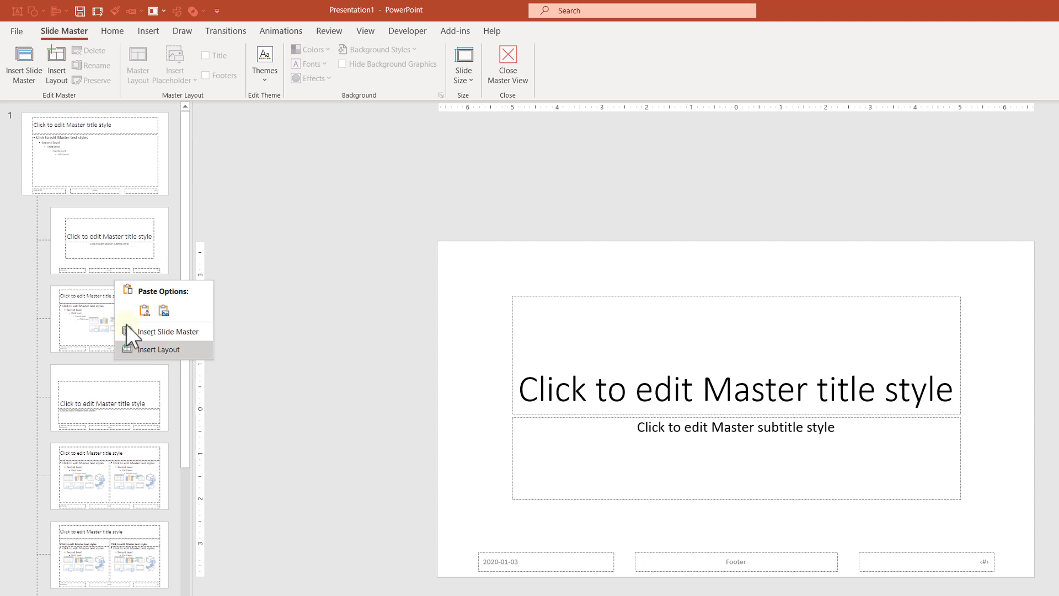
left_click(166, 353)
right_click(83, 323)
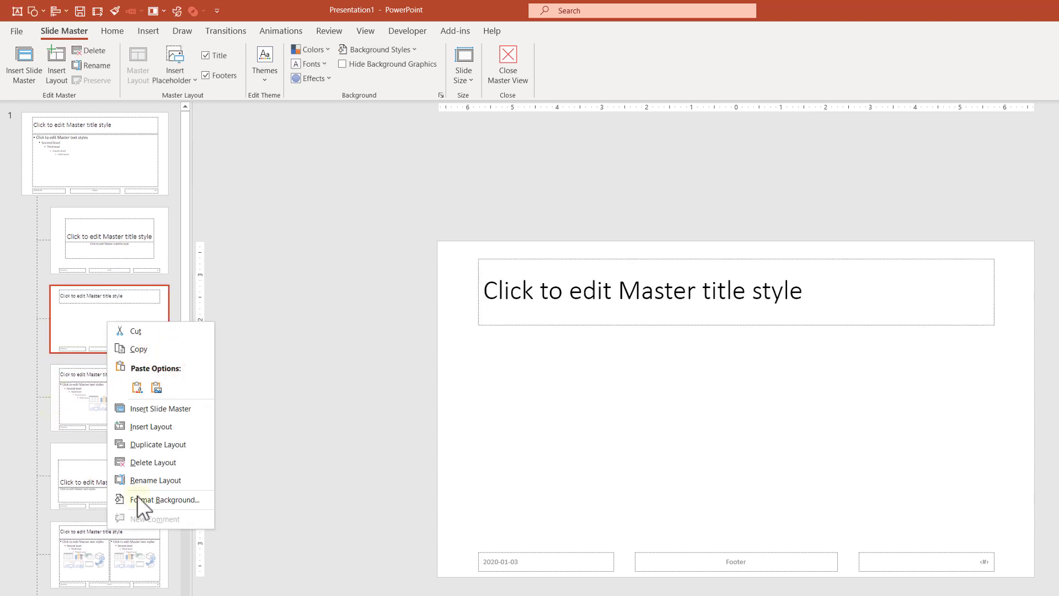
left_click(166, 481)
type("Pic9")
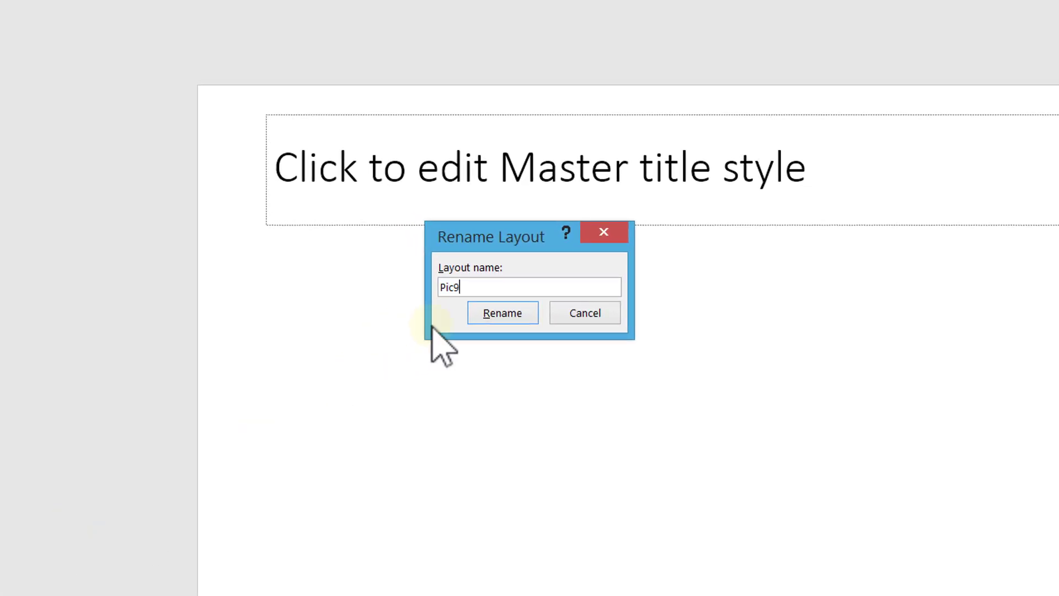
left_click(502, 313)
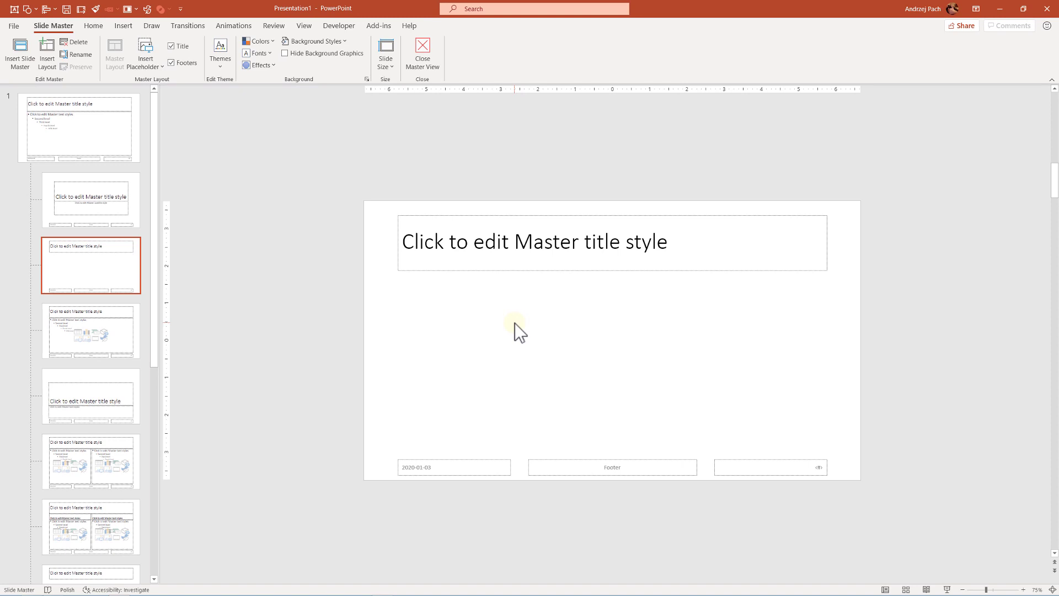
Step: Turn off the Title and Footers placeholders so the Pic9 layout is blank
left_click(515, 296)
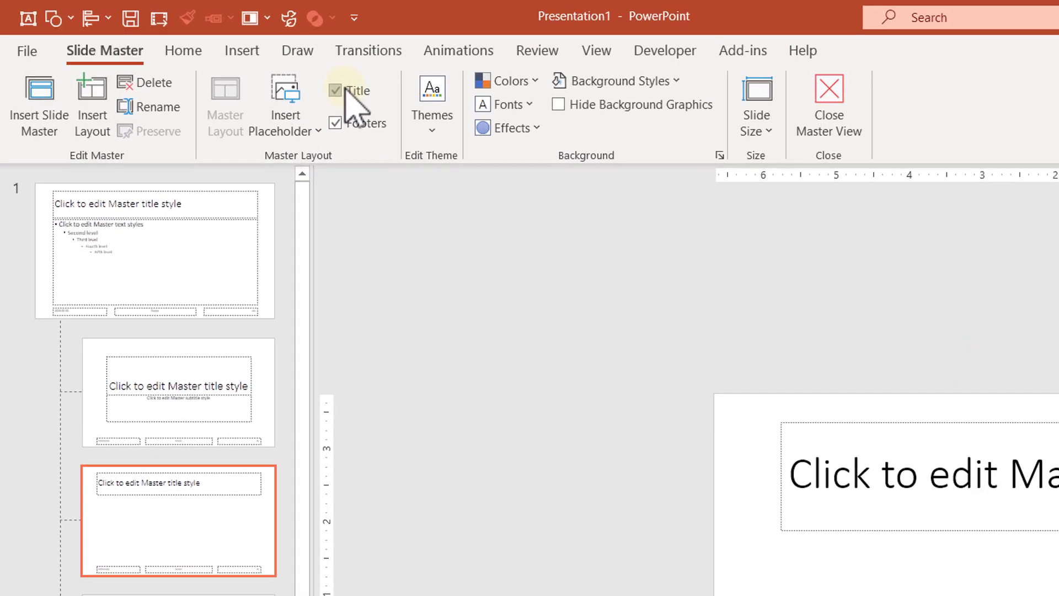
left_click(335, 90)
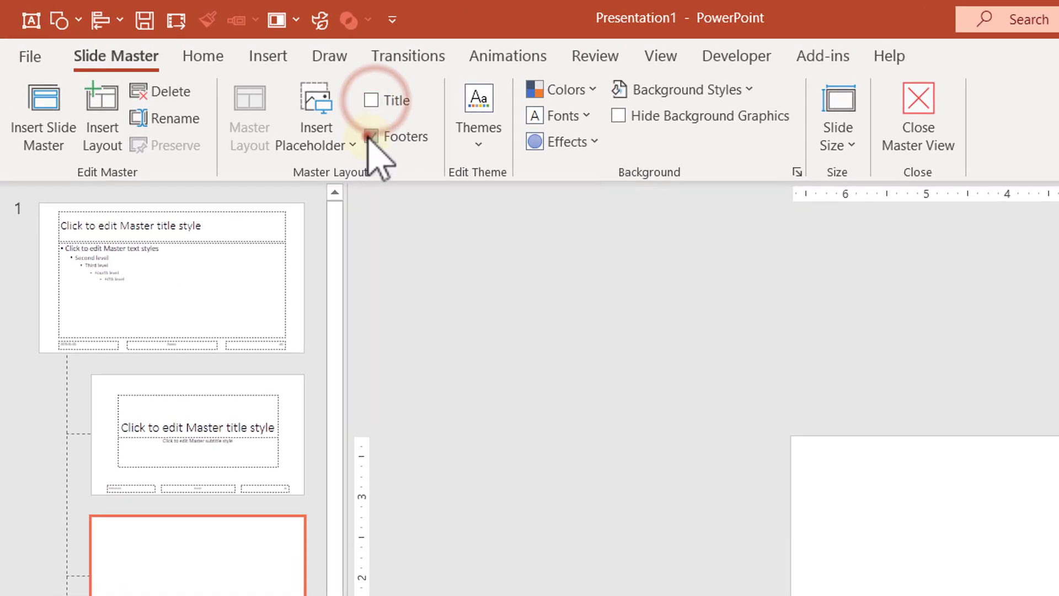
left_click(371, 136)
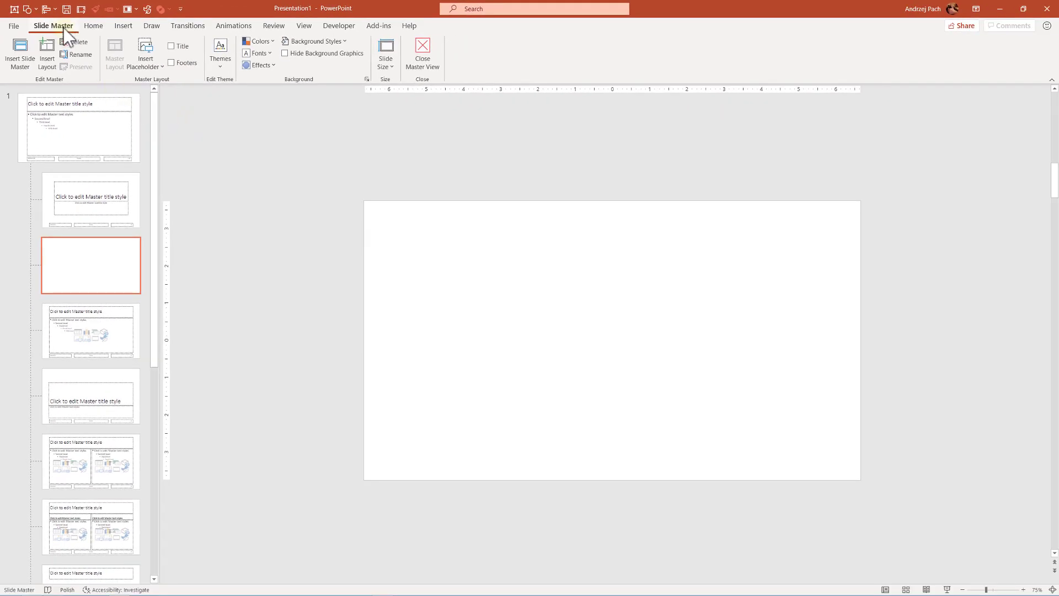
Step: Insert a Picture placeholder on the layout and stretch it across the full slide
left_click(151, 64)
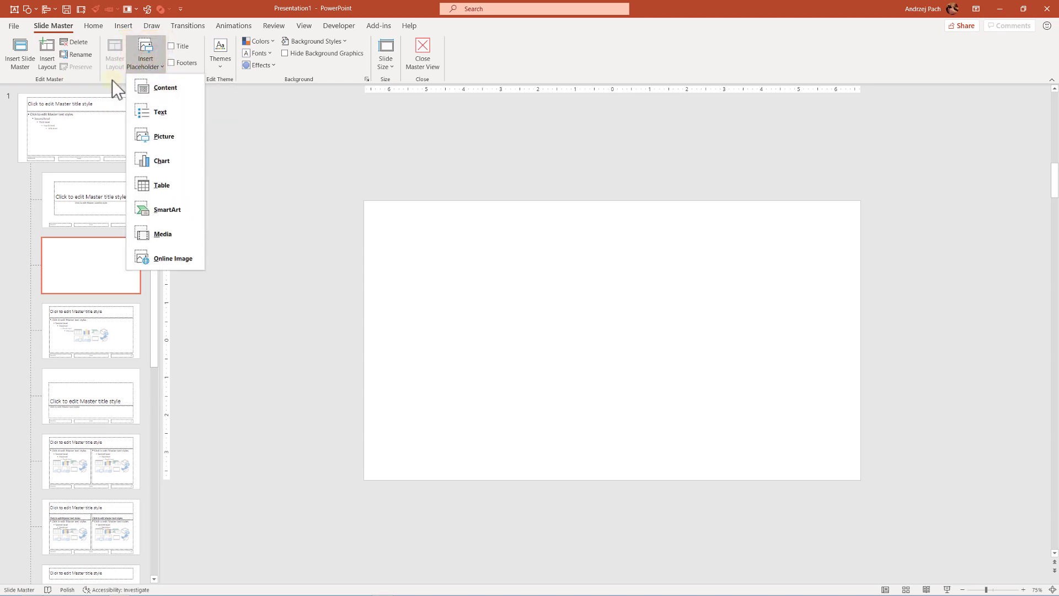
left_click(171, 137)
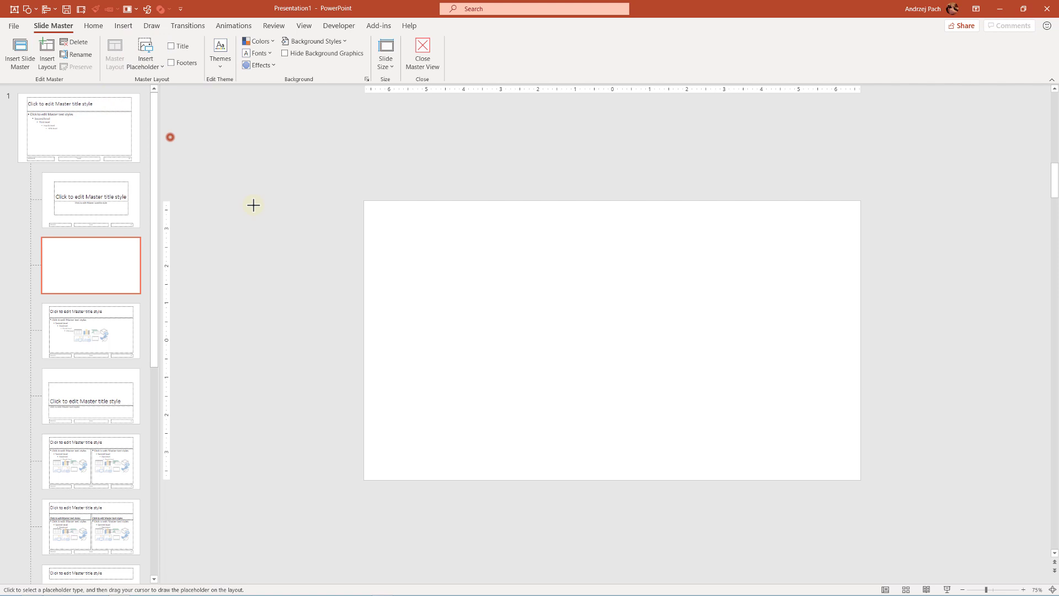
mouse_move(365, 202)
left_mouse_down()
mouse_move(436, 270)
mouse_move(572, 353)
mouse_move(563, 373)
mouse_move(550, 285)
mouse_move(544, 387)
left_mouse_up()
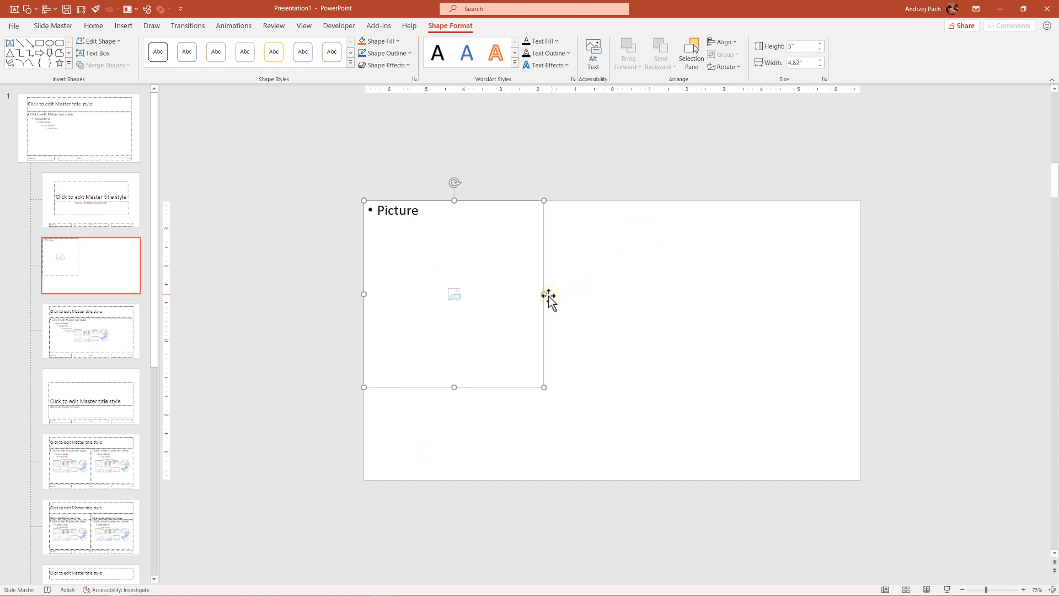
left_click_drag(544, 387, 861, 480)
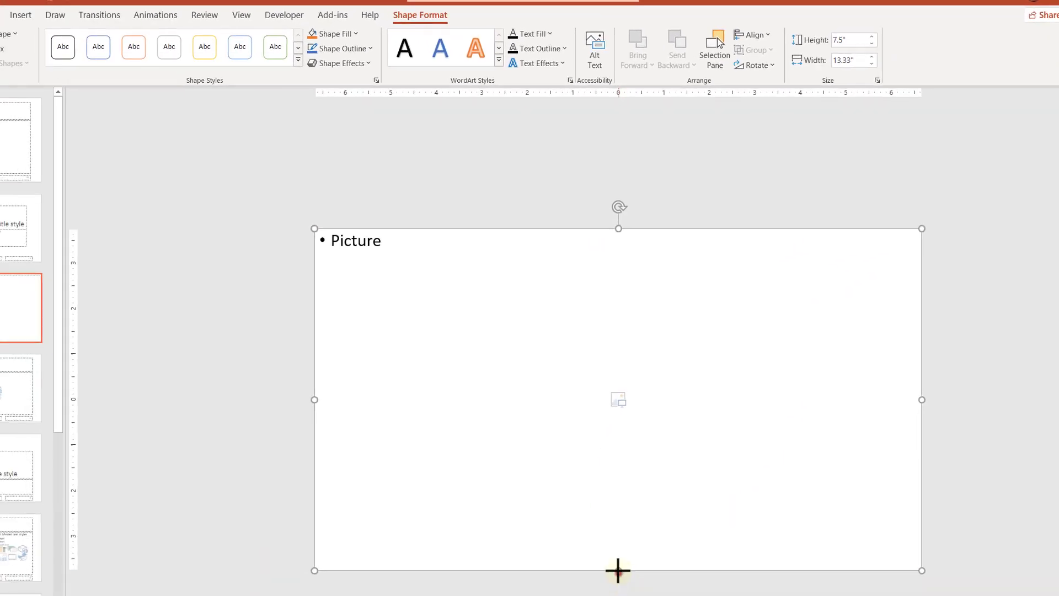
Step: Shorten the picture placeholder to a height of 2.5 inches
left_click_drag(618, 571, 619, 344)
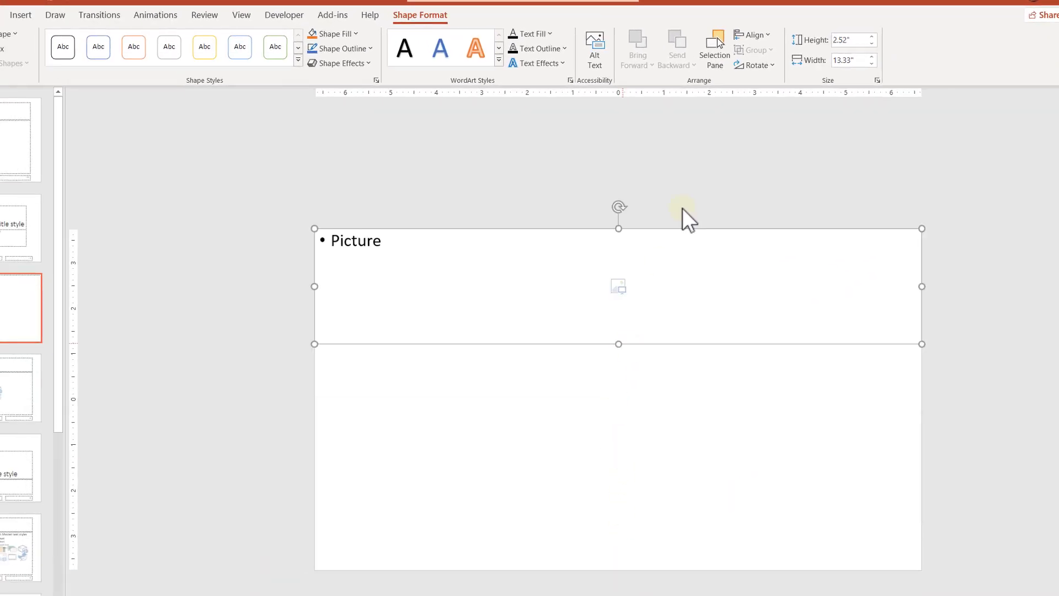
left_click(848, 41)
type("2.5")
key("Return")
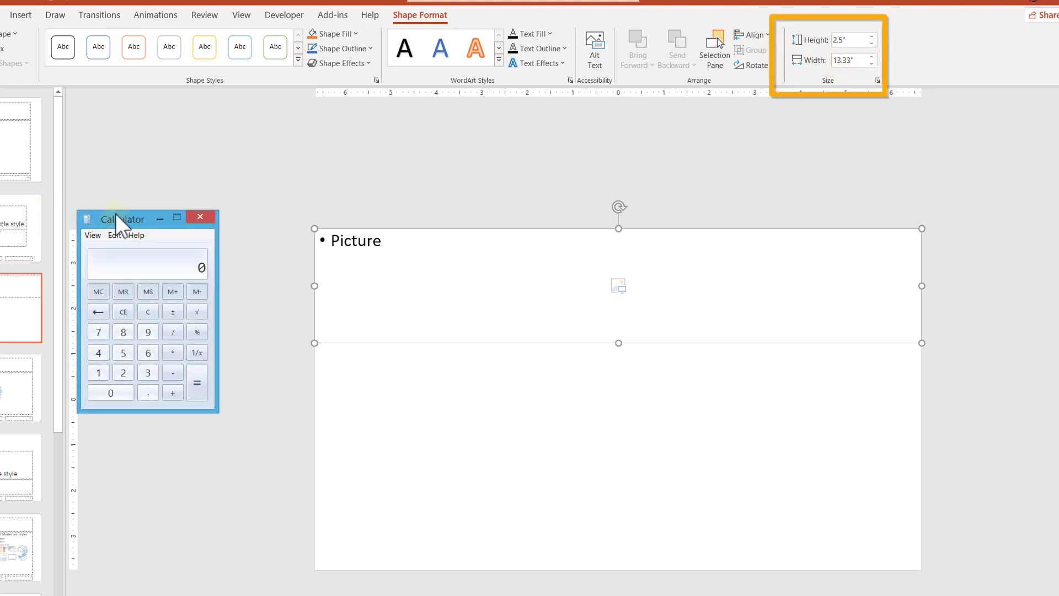
Step: Compute 13.33 ÷ 3 in Calculator beside the slide, giving 4.4433
left_click_drag(114, 213, 218, 197)
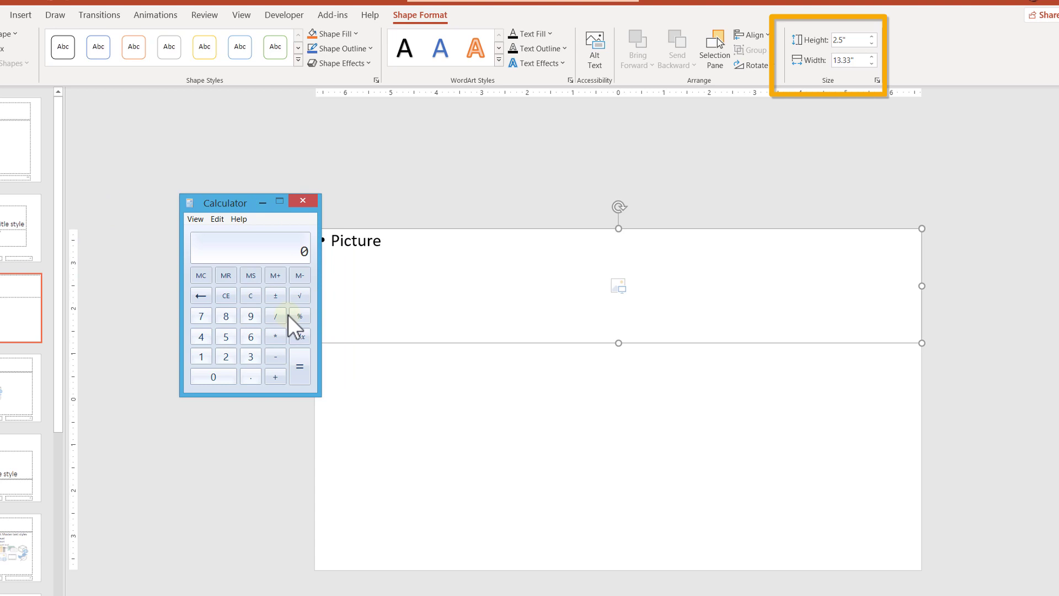
left_click(201, 356)
left_click(251, 356)
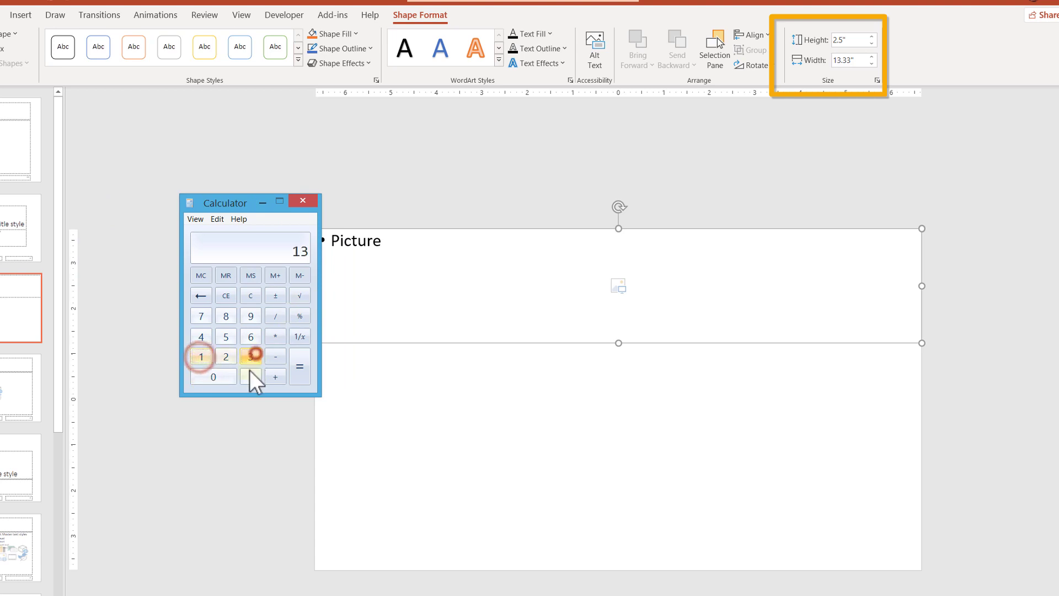
left_click(250, 377)
left_click(251, 356)
left_click(251, 356)
left_click(275, 316)
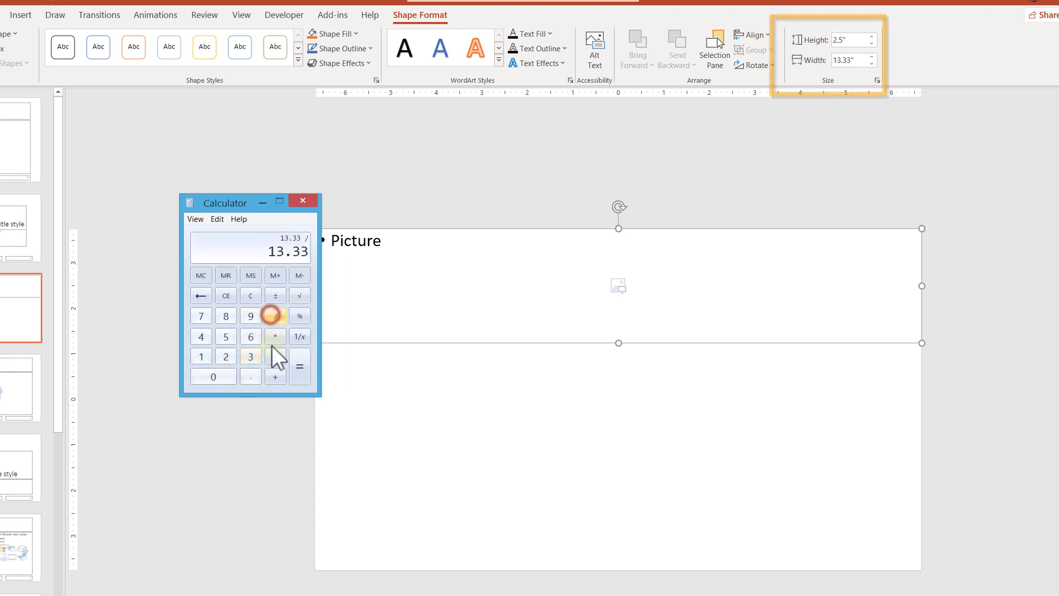
left_click(251, 356)
left_click(298, 365)
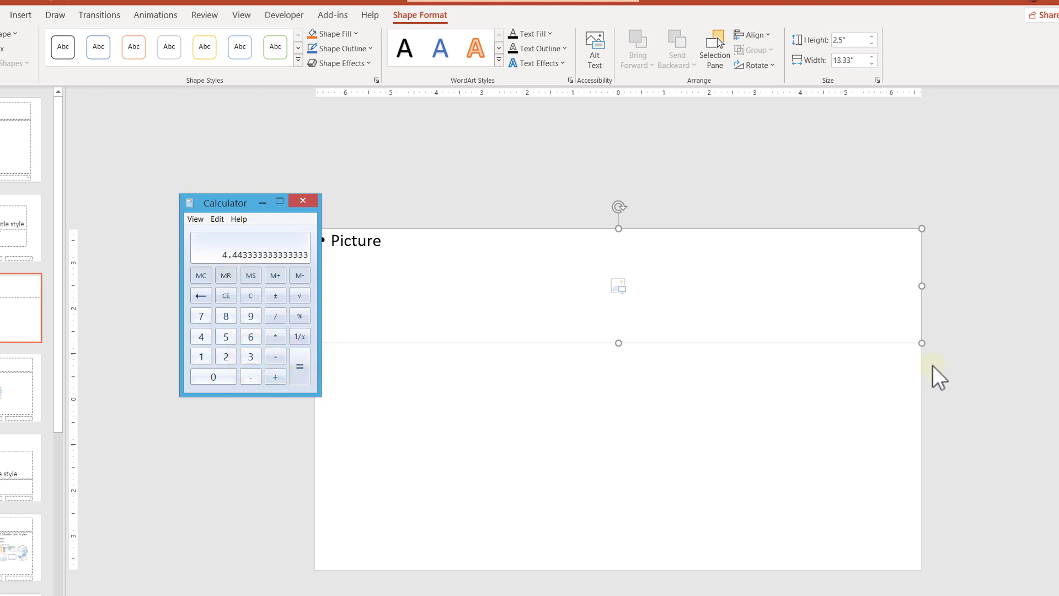
Step: Set the picture placeholder's width to 4.44 inches
left_click(309, 201)
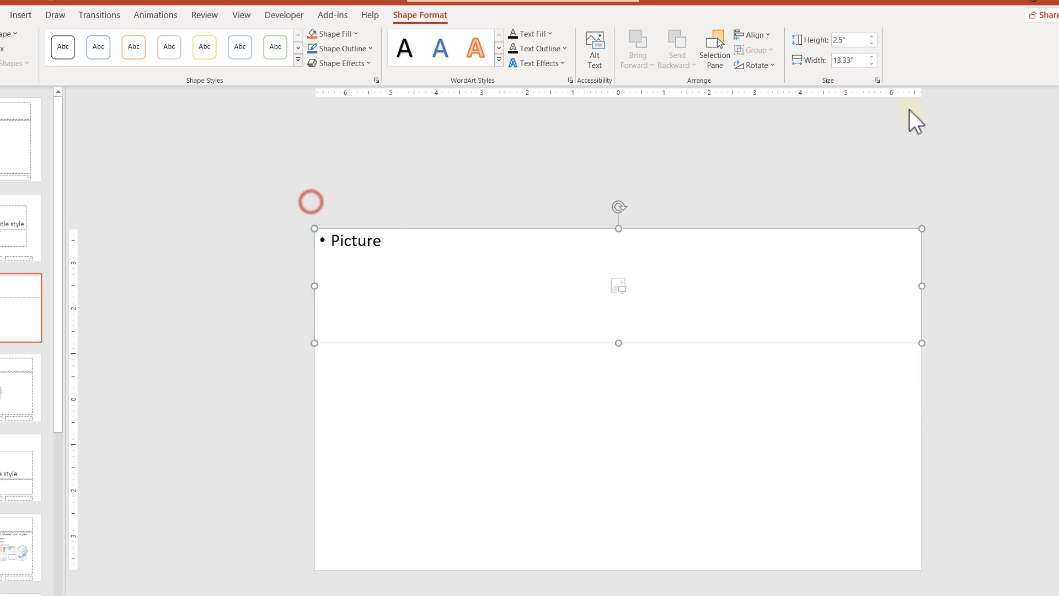
left_click(848, 59)
type("4.")
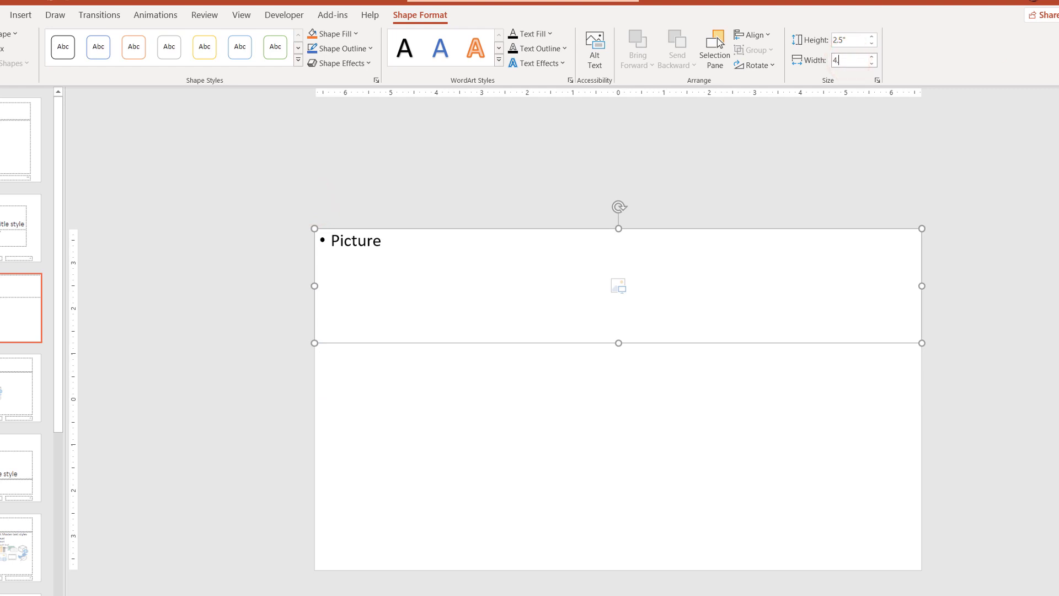
type("44")
key("Return")
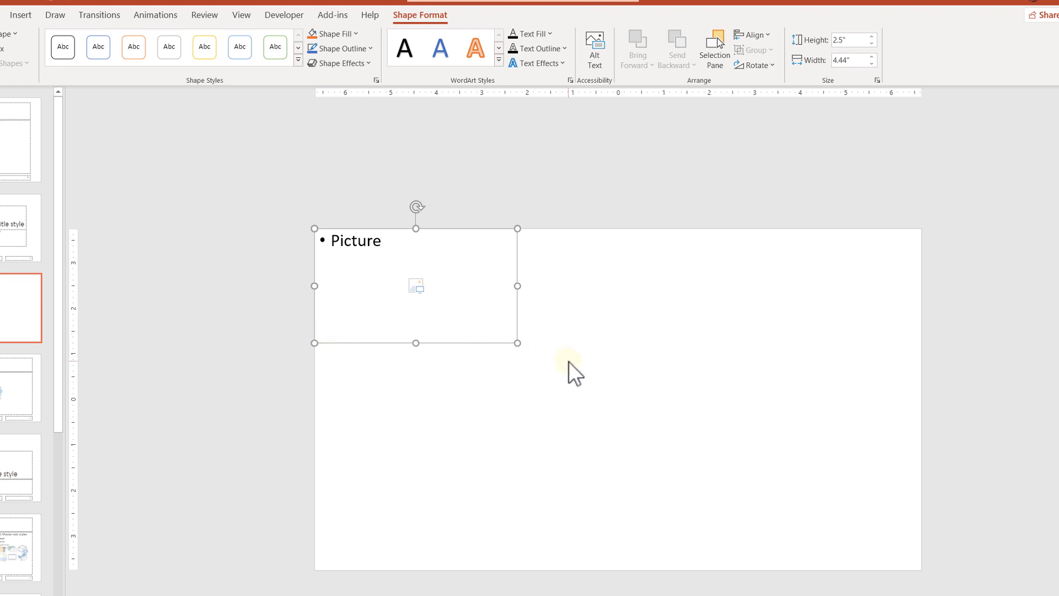
Step: Duplicate the placeholder with Ctrl+D twice, stacking three copies down the left side
left_click(450, 341)
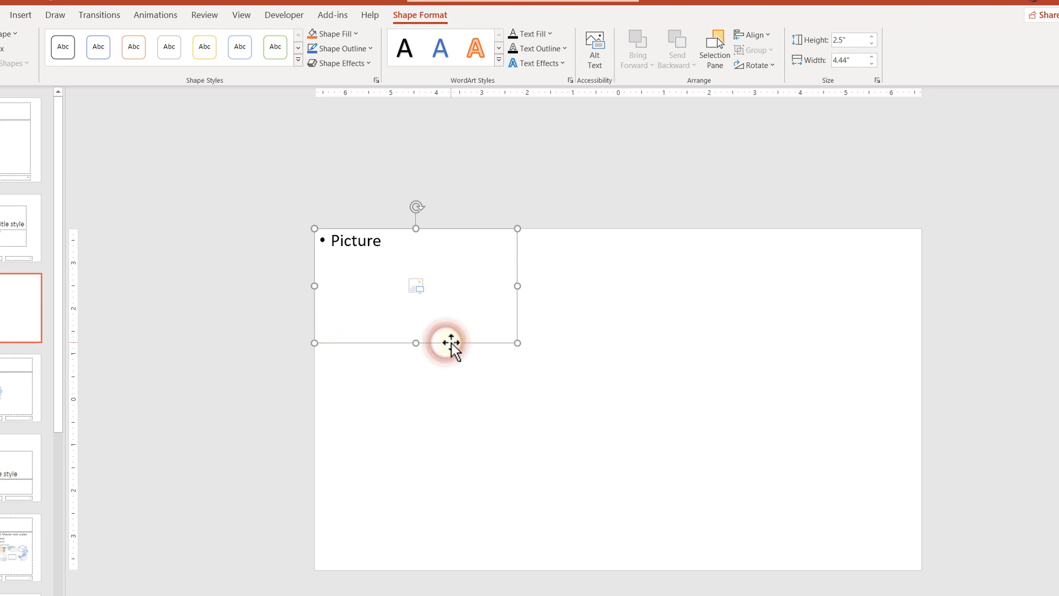
key("ctrl+d")
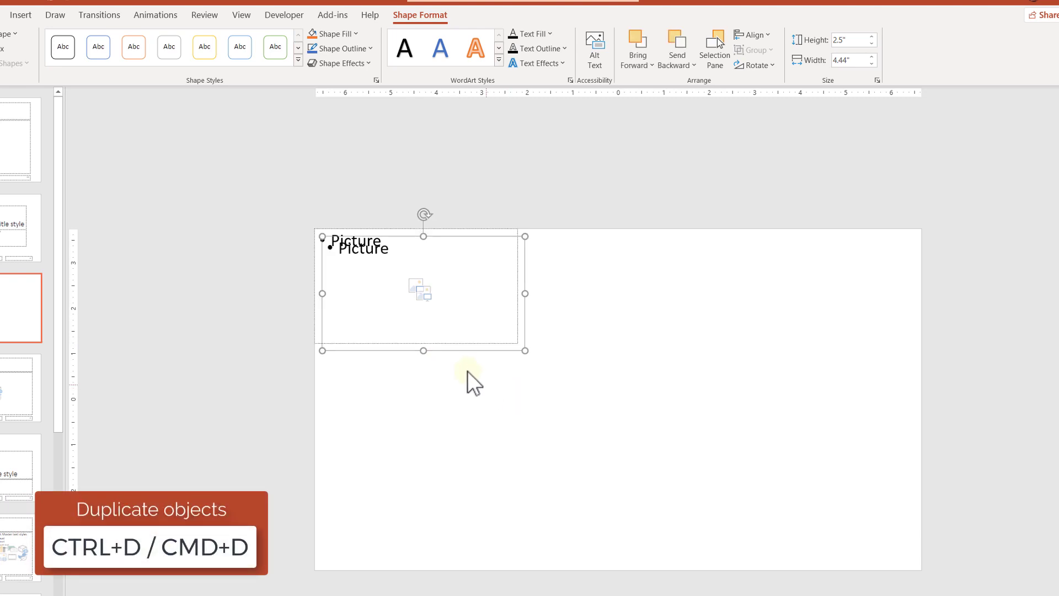
left_click_drag(466, 360, 515, 475)
key("ctrl+d")
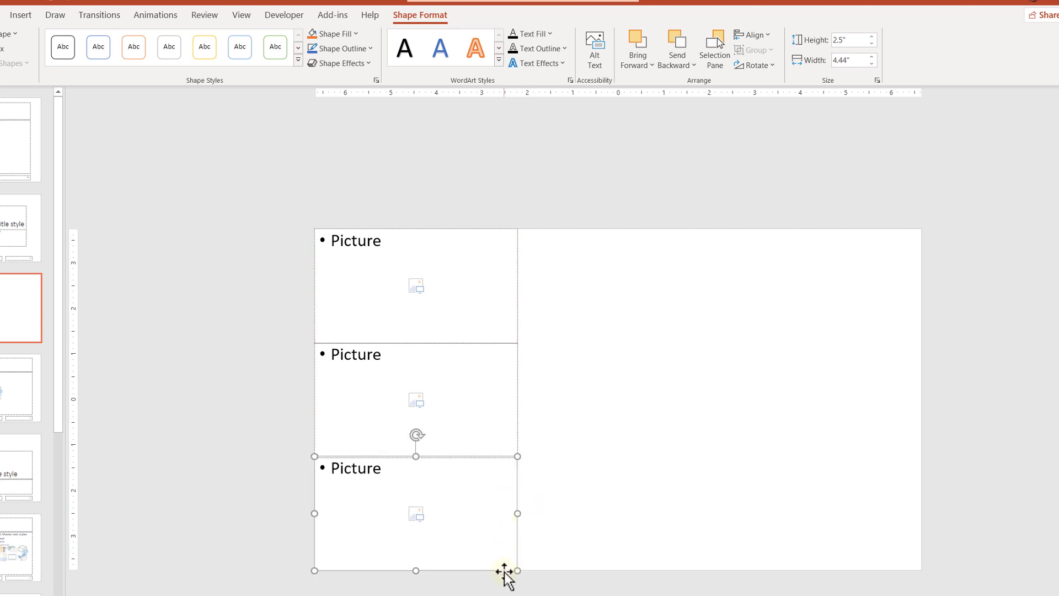
Step: Copy the column of three placeholders rightward twice to form the second and third columns
left_click(561, 462)
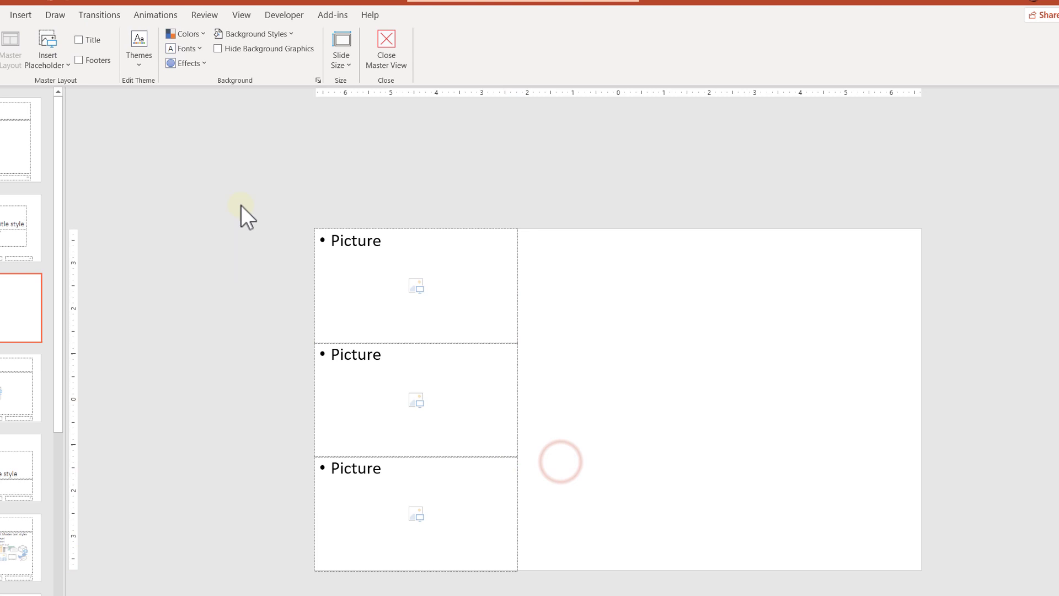
left_click_drag(240, 205, 544, 592)
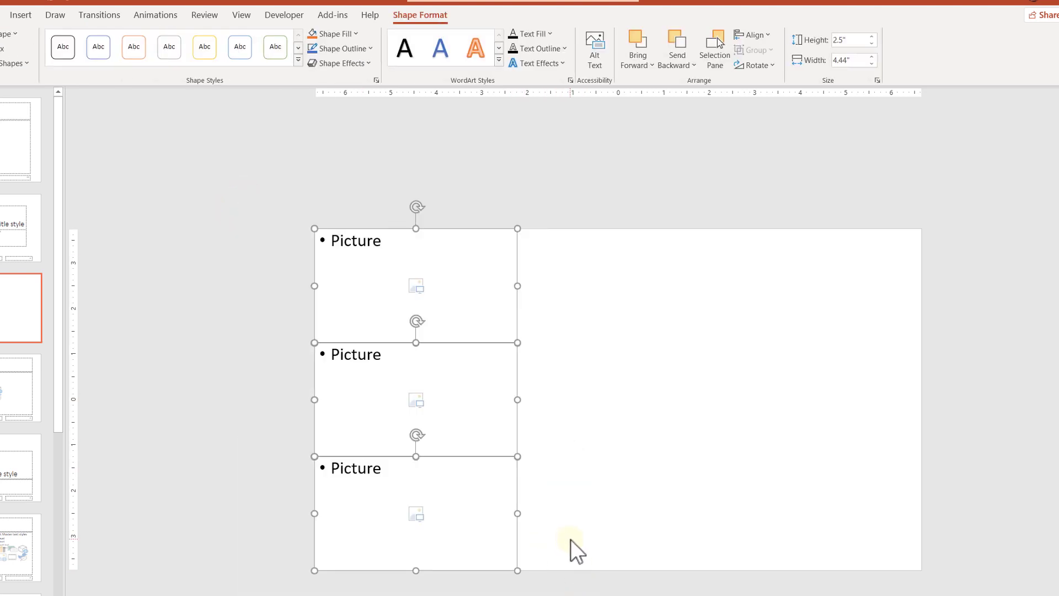
left_click_drag(463, 577, 656, 572)
key("ctrl+d")
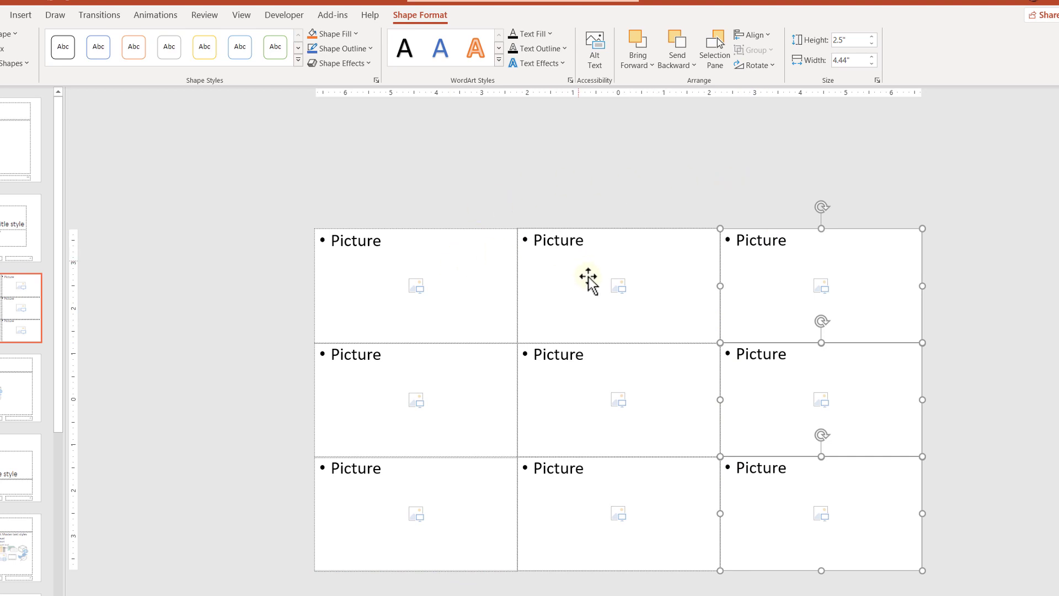
Step: Delete the surplus placeholder columns beyond the third, leaving a 3×3 grid
key("ctrl+d")
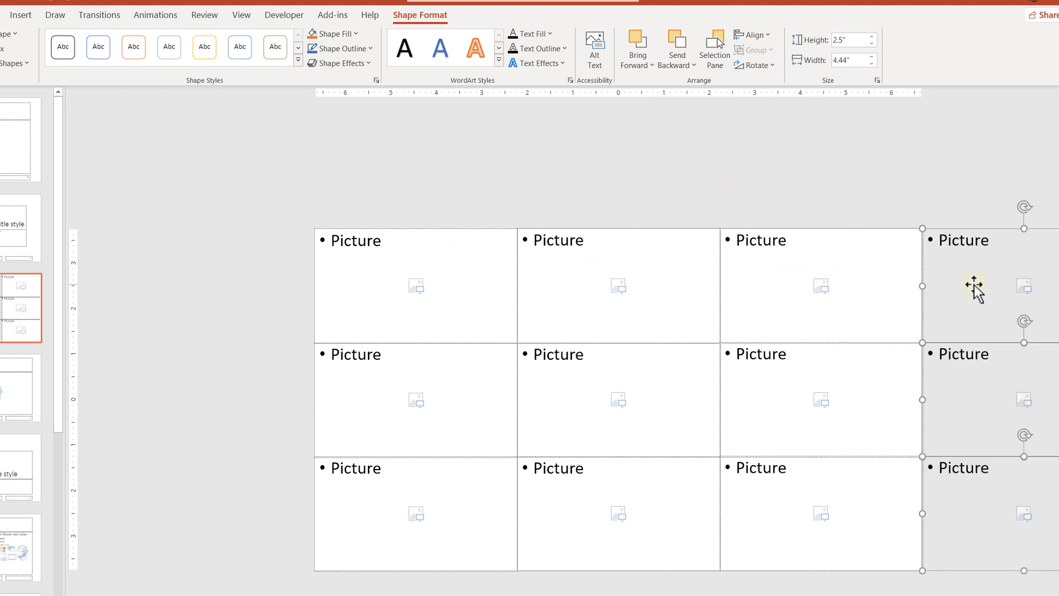
scroll(971, 294, "down", 2)
key("ctrl+d")
key("ctrl+d")
scroll(995, 375, "down", 2)
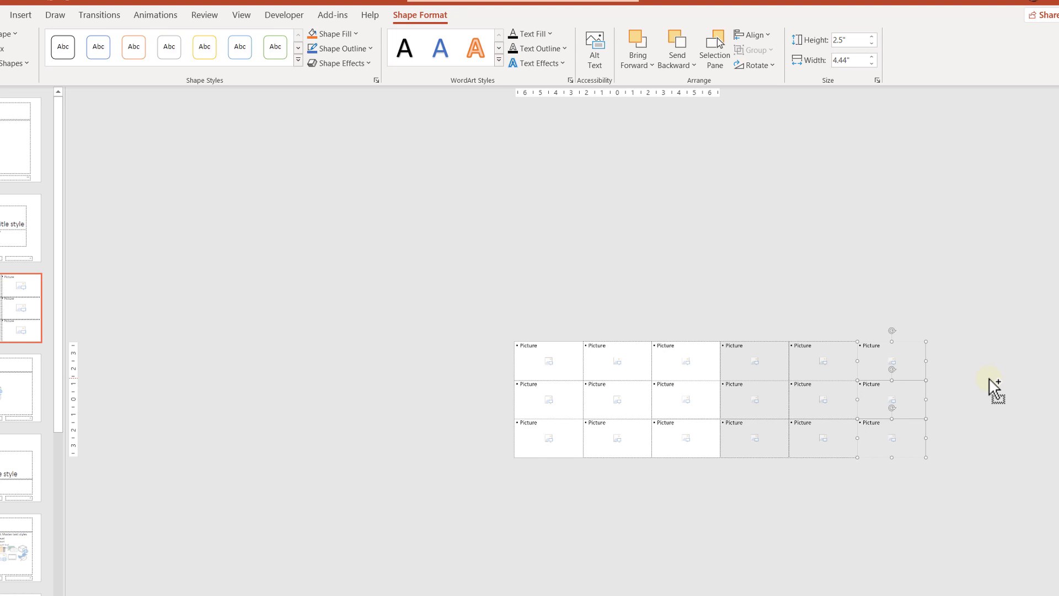
key("ctrl+d")
left_click_drag(1026, 302, 709, 548)
key("Delete")
scroll(737, 515, "up", 3)
scroll(790, 499, "up", 1)
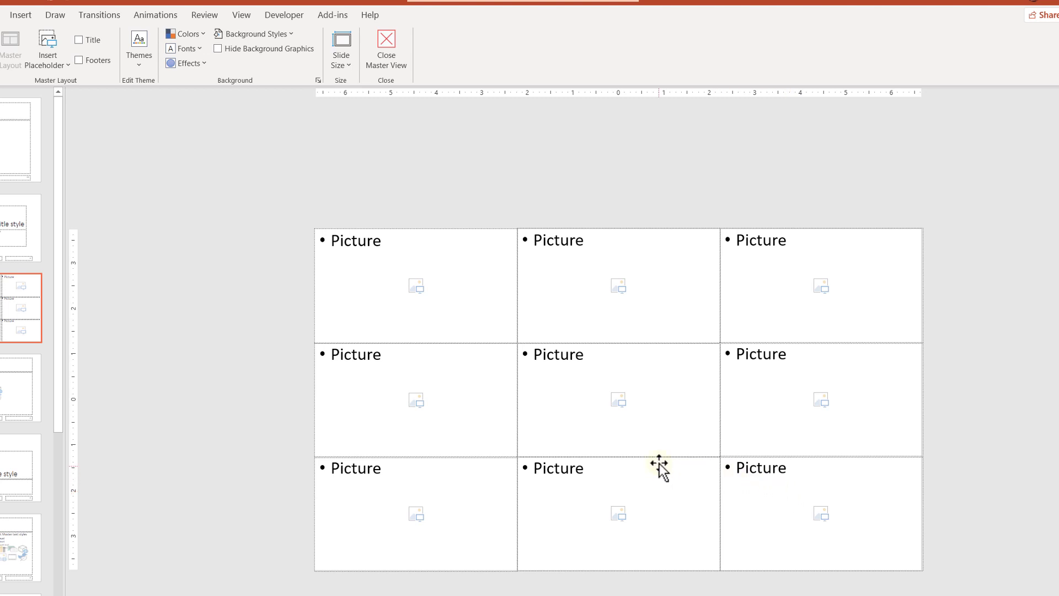
Step: Close Master View and apply the Pic9 layout to the slide
left_click(386, 47)
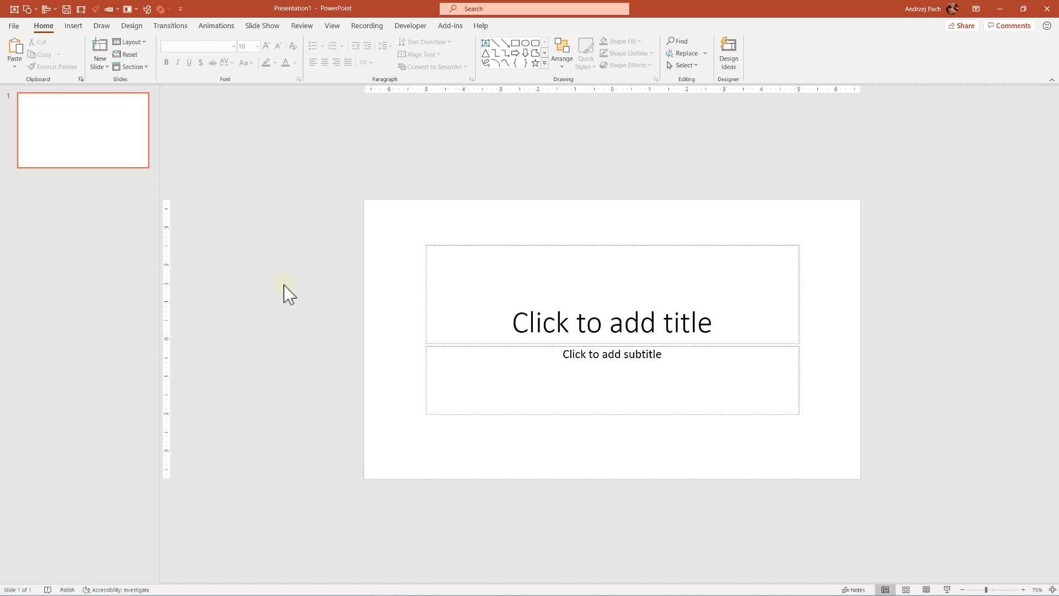
right_click(329, 246)
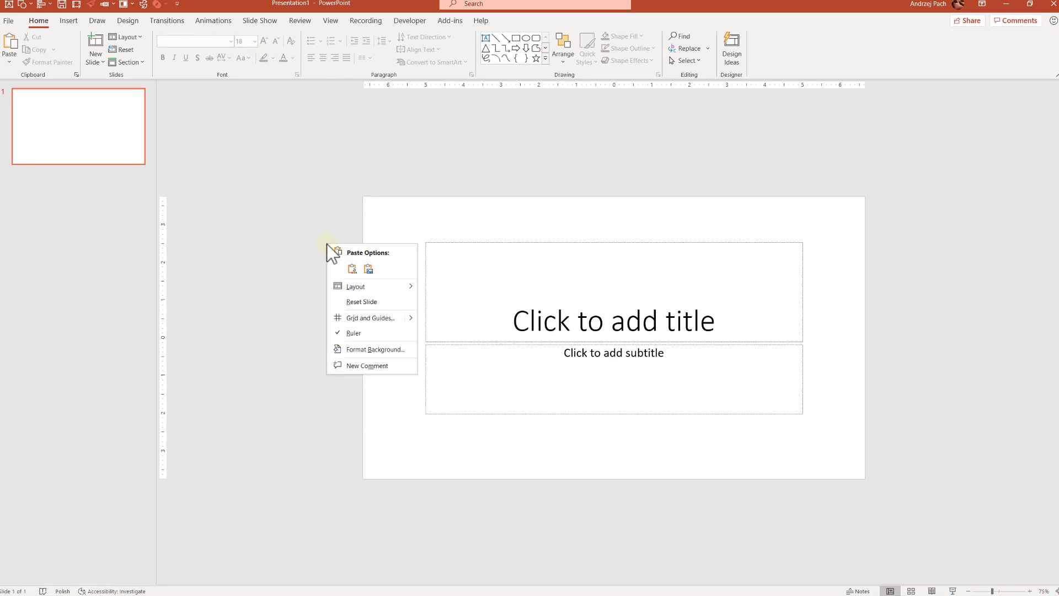
left_click(379, 289)
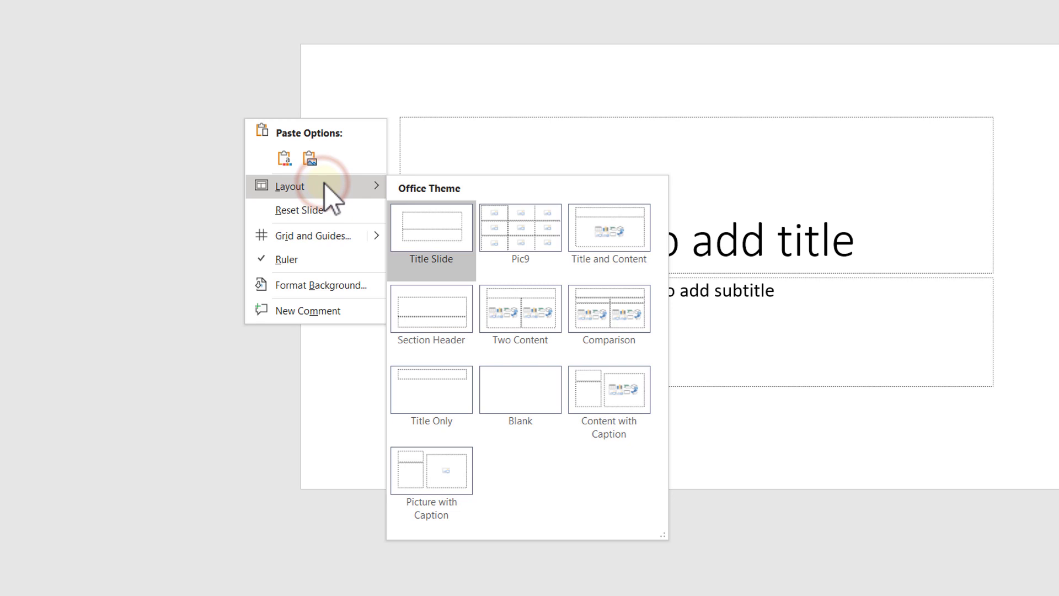
left_click(530, 235)
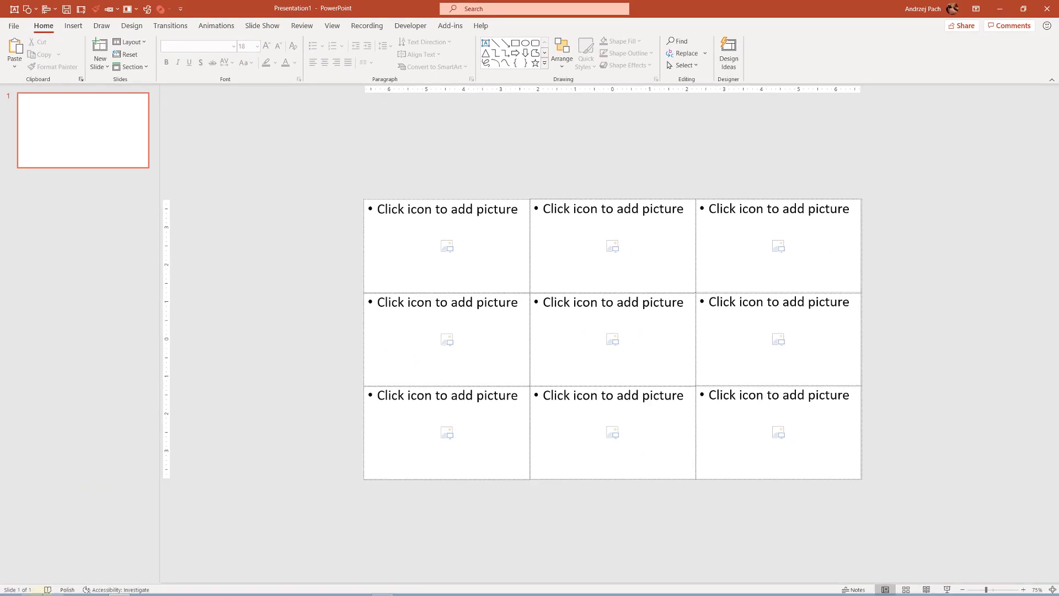
Step: Drag all nine photos from the Pictures folder onto the slide's picture placeholders
left_click(31, 588)
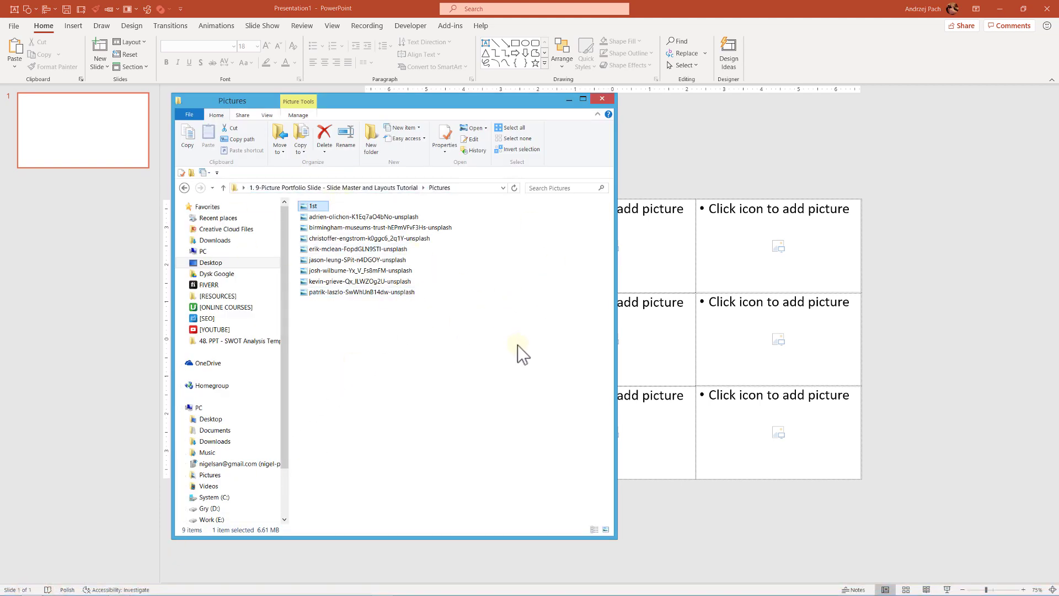
left_click_drag(517, 345, 780, 369)
left_click(946, 446)
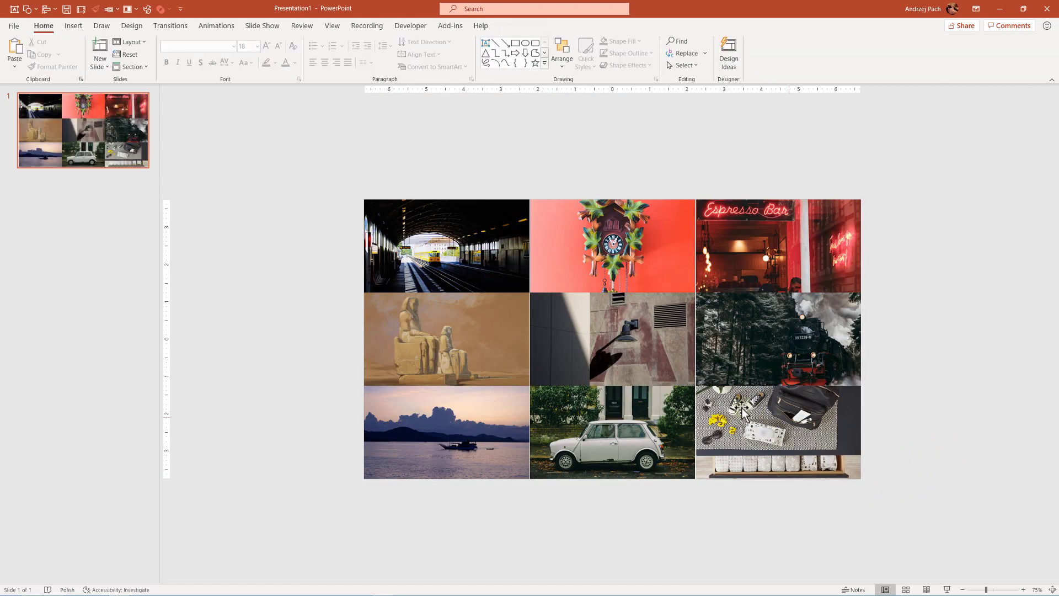
Step: Reposition the Espresso Bar photo and set its width to 4.45 inches
left_click(701, 259)
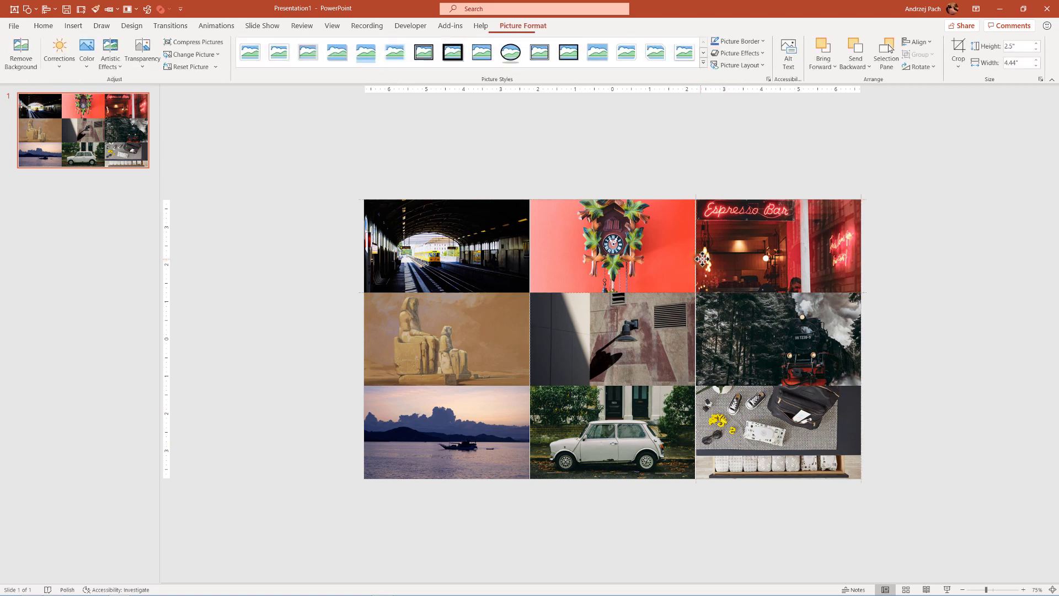
left_click_drag(702, 259, 694, 274)
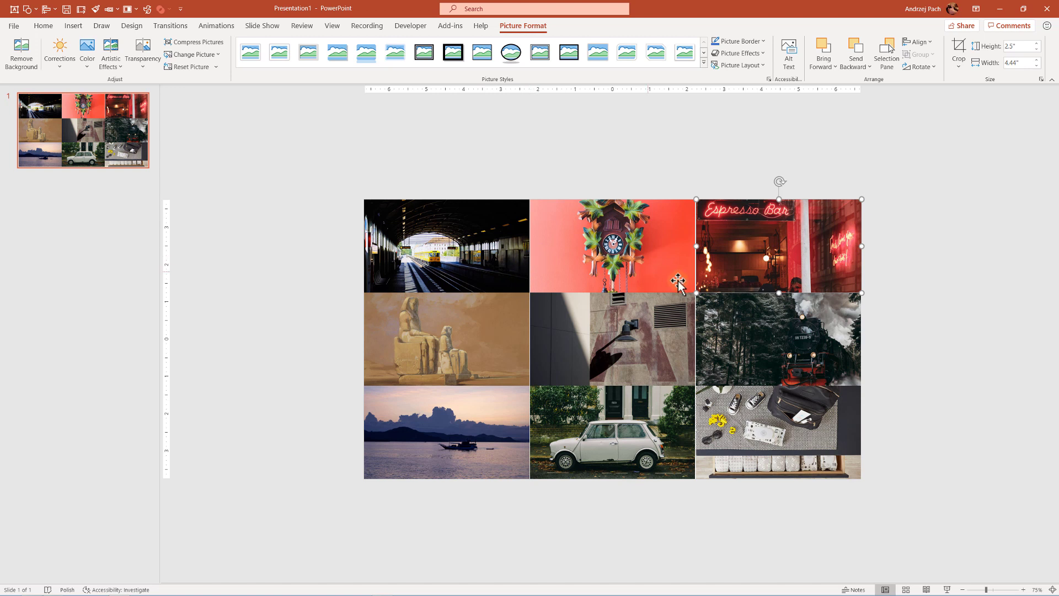
left_click(1009, 62)
type("4.45")
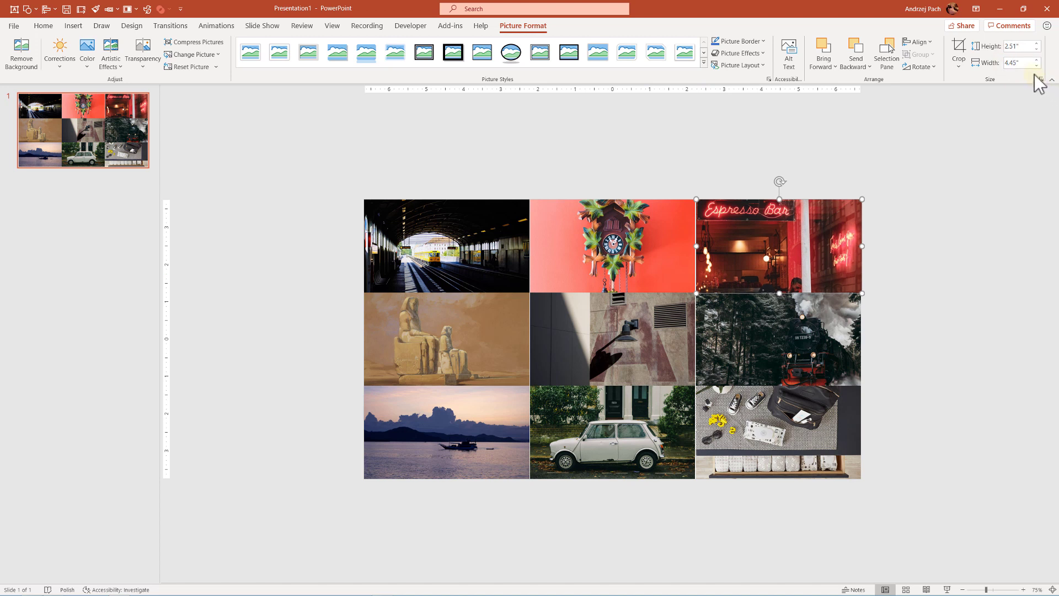
Step: Nudge the Espresso Bar and right-column photos into alignment with the grid
left_click_drag(741, 238, 739, 238)
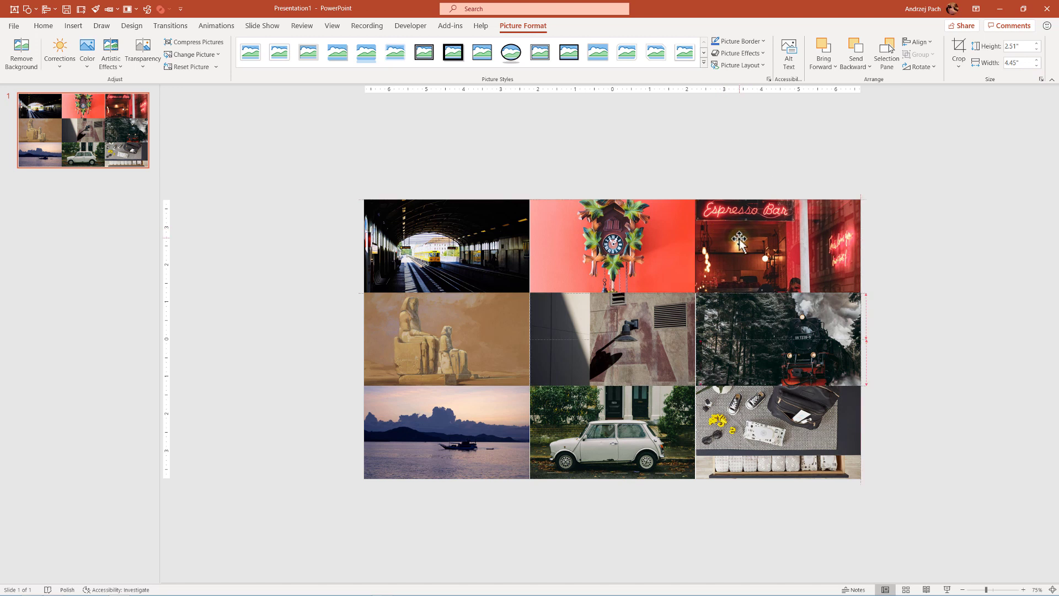
left_click_drag(785, 334, 783, 333)
left_click_drag(769, 405, 768, 367)
left_click(897, 422)
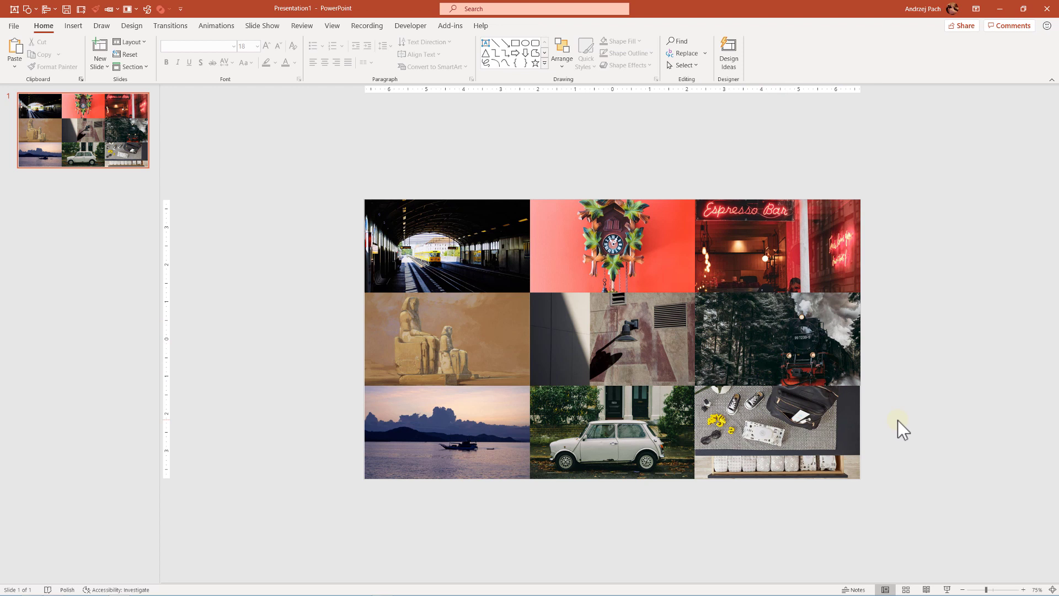